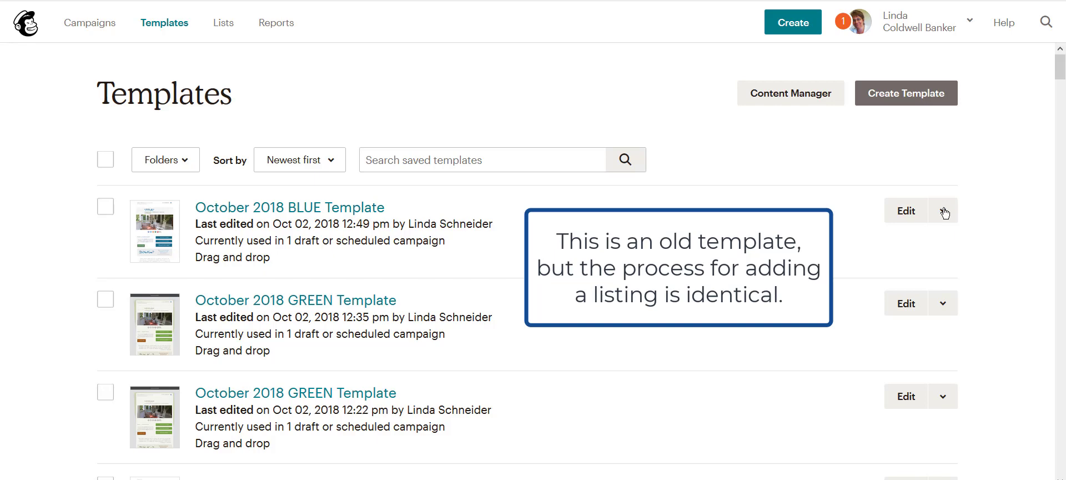
# Step: Create a campaign from the October 2018 BLUE Template and set its recipients to all subscribers on Test List
pyautogui.click(943, 211)
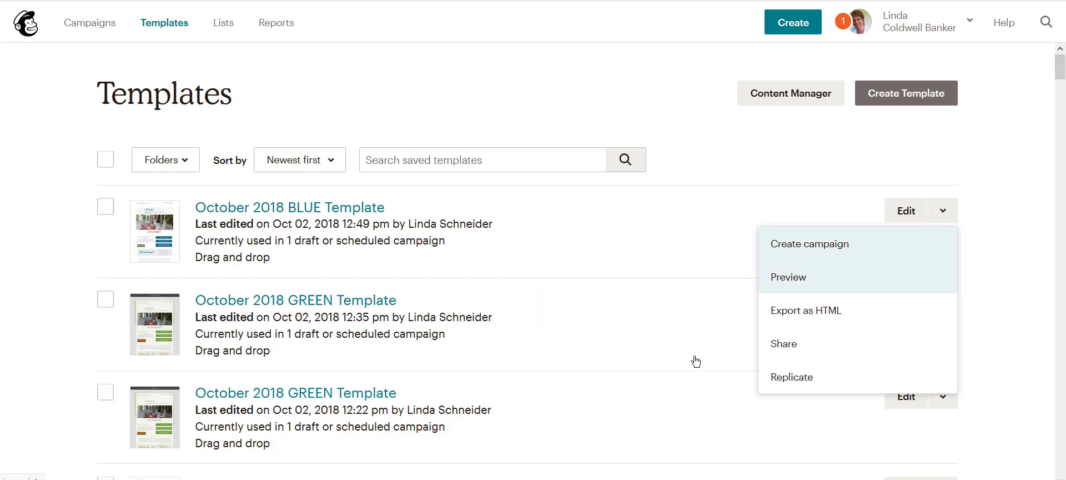
pyautogui.click(801, 251)
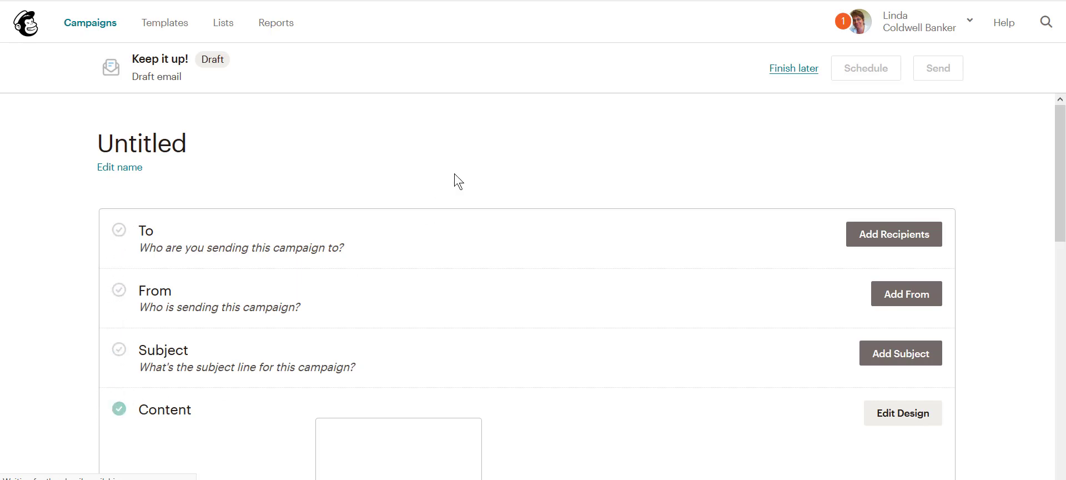
pyautogui.click(880, 232)
pyautogui.click(382, 307)
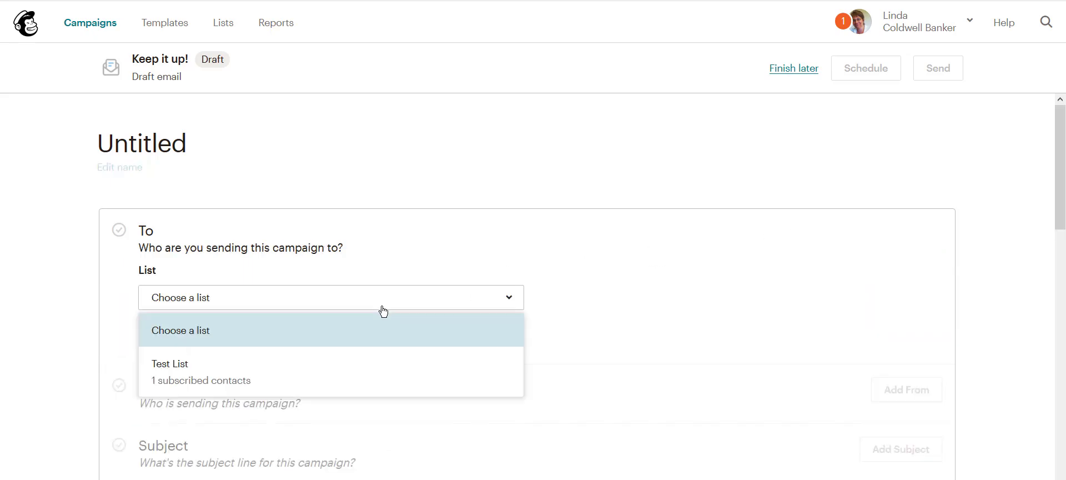
pyautogui.click(186, 364)
pyautogui.scroll(-1, 692, 225)
pyautogui.scroll(-3, 692, 226)
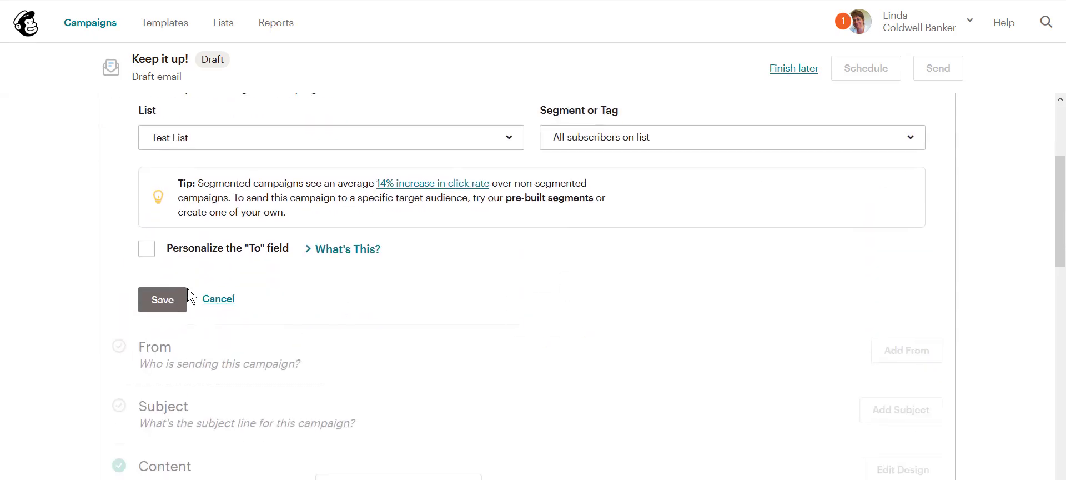
pyautogui.click(144, 300)
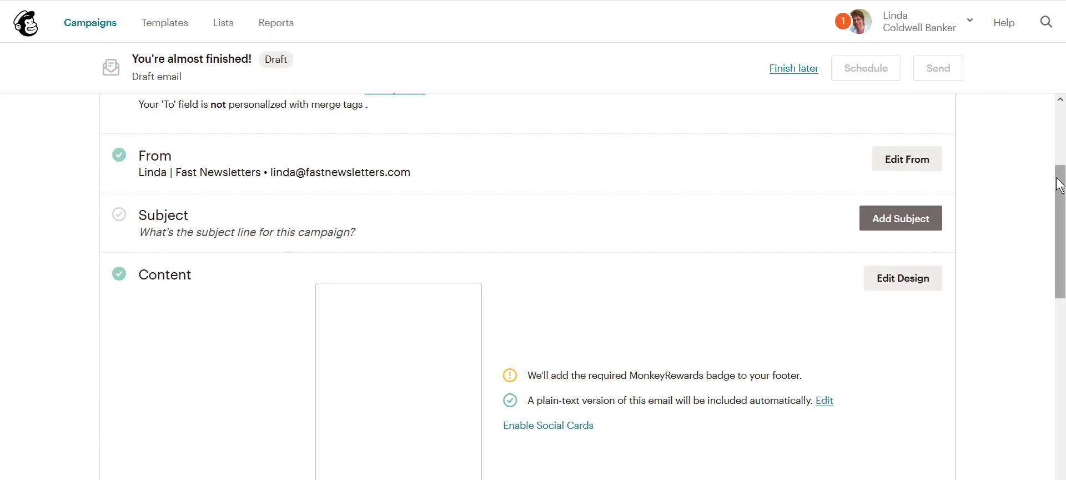
# Step: Open the campaign's email design and add an Image Card block between the "Do You Know?" banner and the Roosevelt quote
pyautogui.scroll(1, 1061, 237)
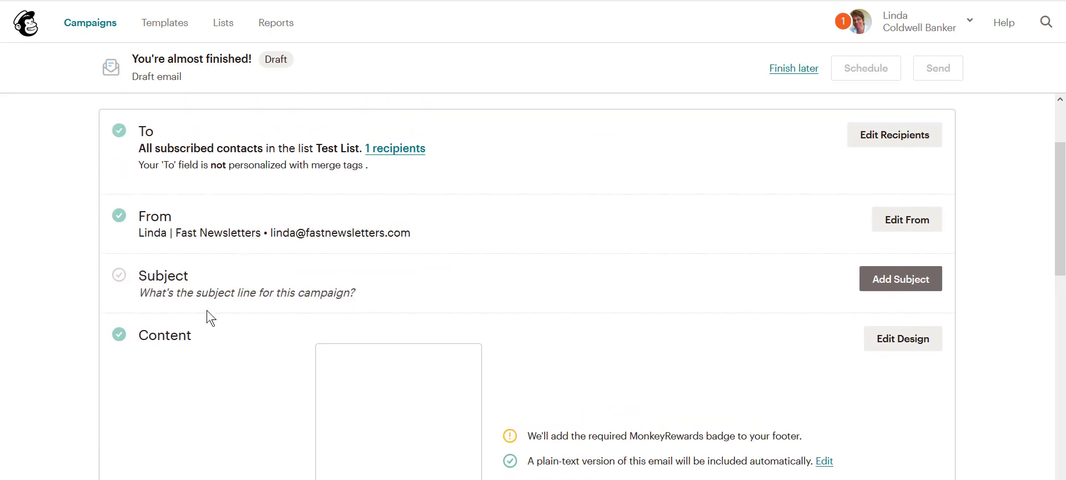
pyautogui.click(892, 343)
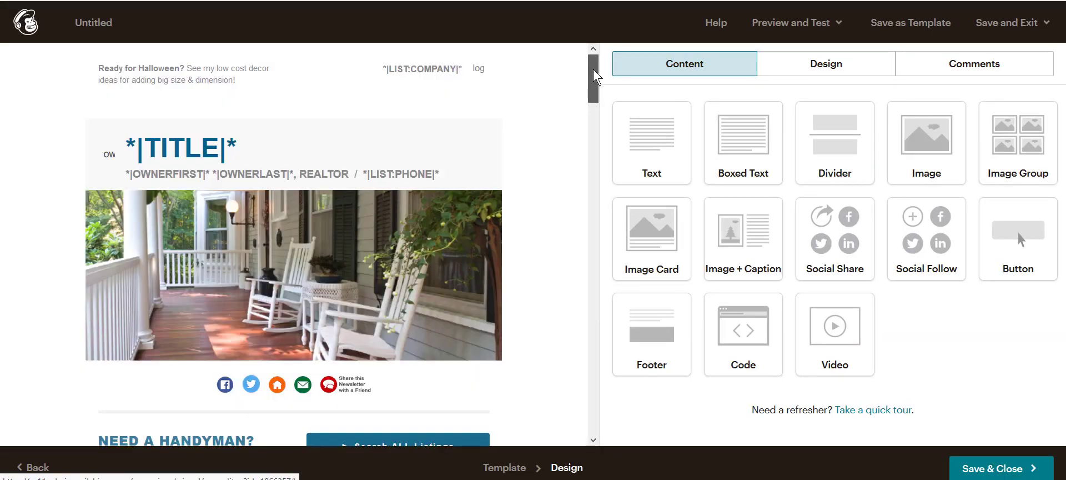
pyautogui.moveTo(594, 75); pyautogui.dragTo(595, 134)
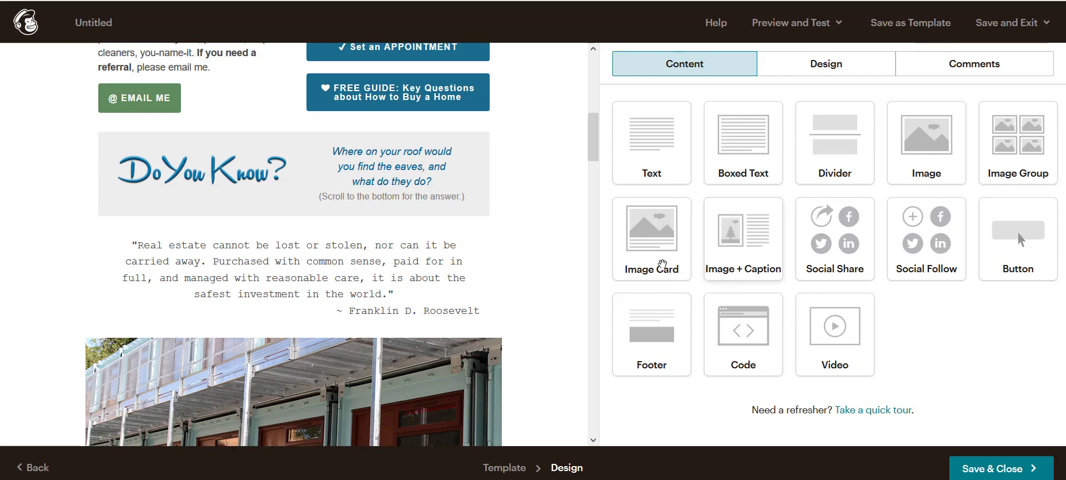
pyautogui.moveTo(629, 261); pyautogui.dragTo(398, 230)
pyautogui.moveTo(540, 213); pyautogui.dragTo(542, 217)
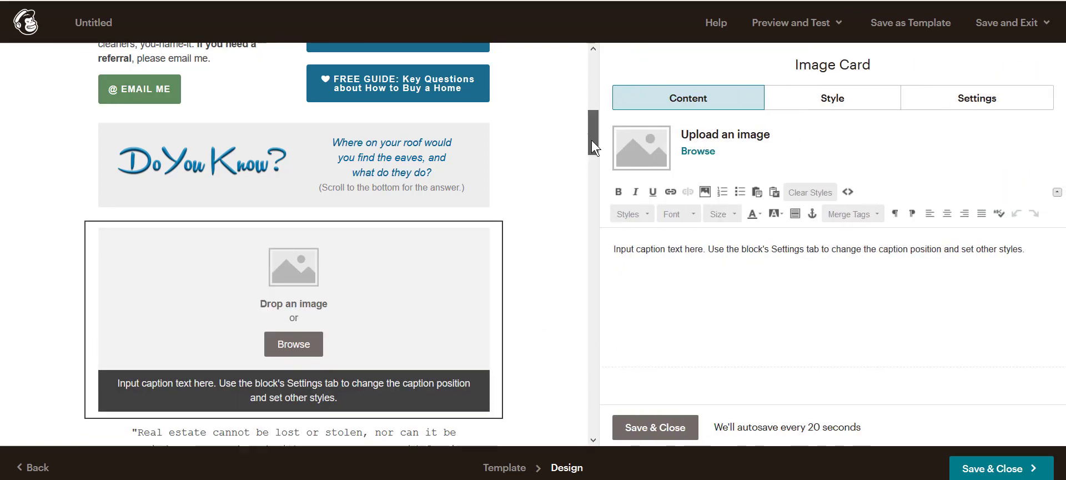
pyautogui.moveTo(591, 140); pyautogui.dragTo(592, 146)
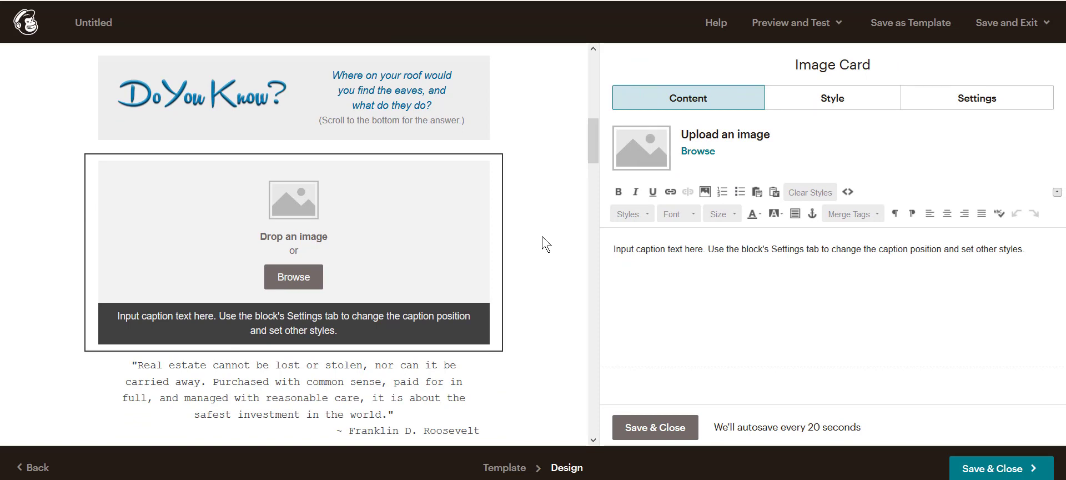
# Step: Change the image card's background color to dark blue #083449
pyautogui.click(836, 105)
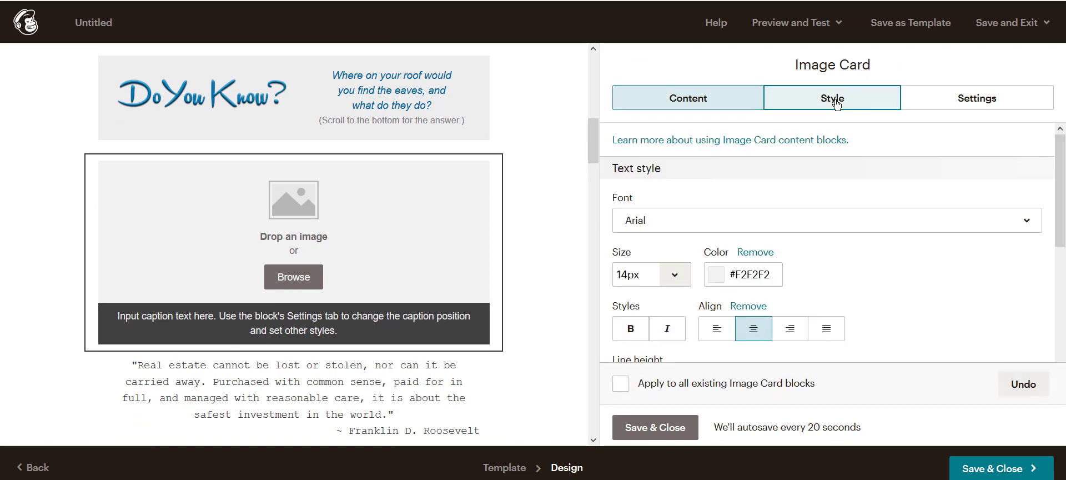
pyautogui.scroll(-2, 842, 280)
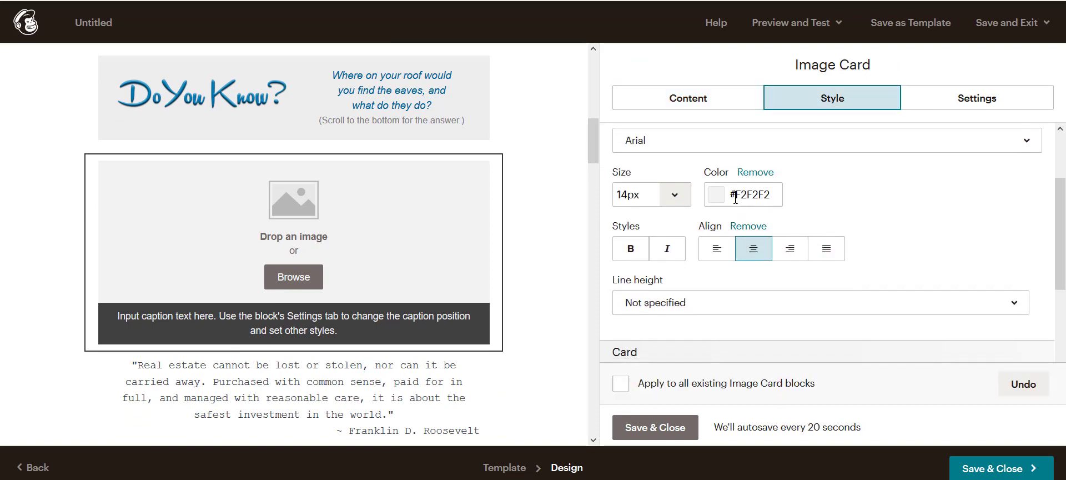
pyautogui.scroll(2, 750, 178)
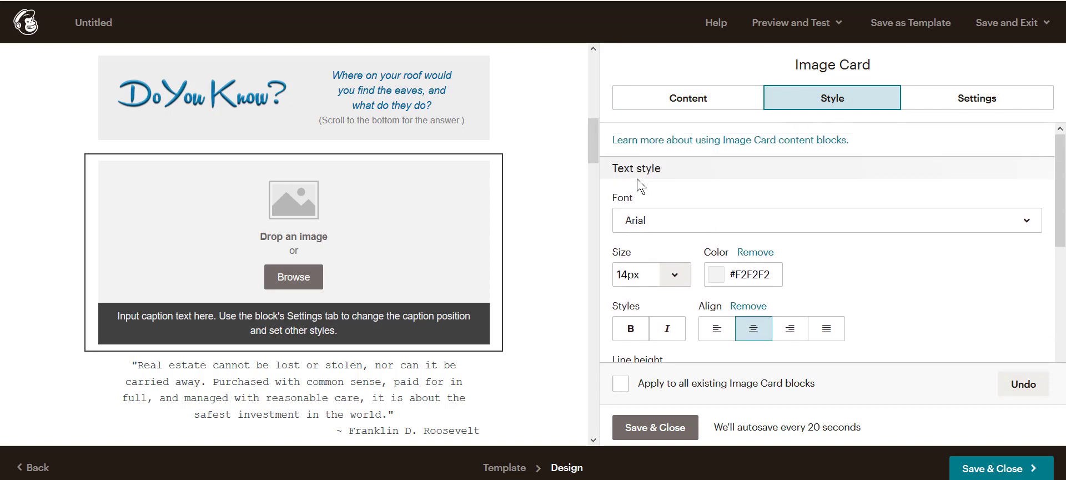
pyautogui.scroll(-4, 777, 286)
pyautogui.scroll(-1, 807, 291)
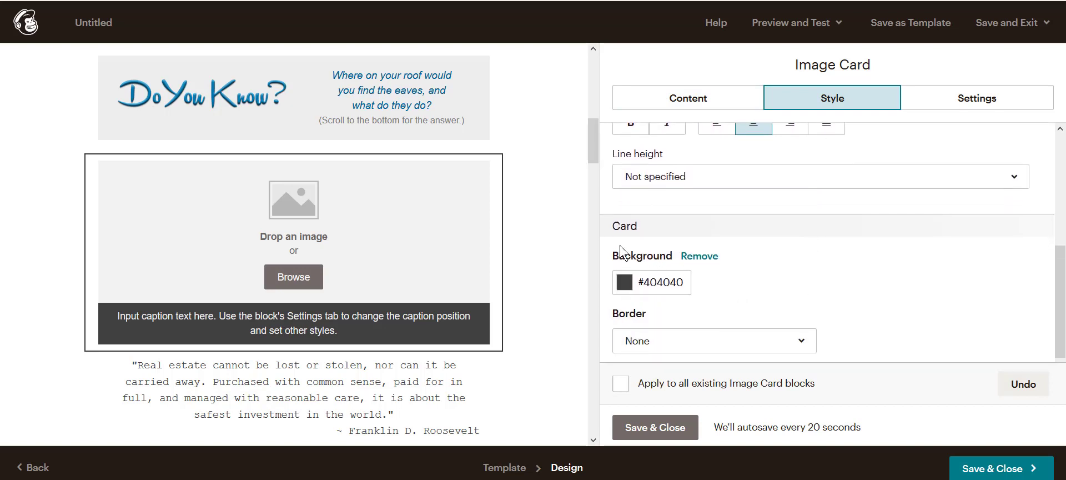
pyautogui.click(655, 279)
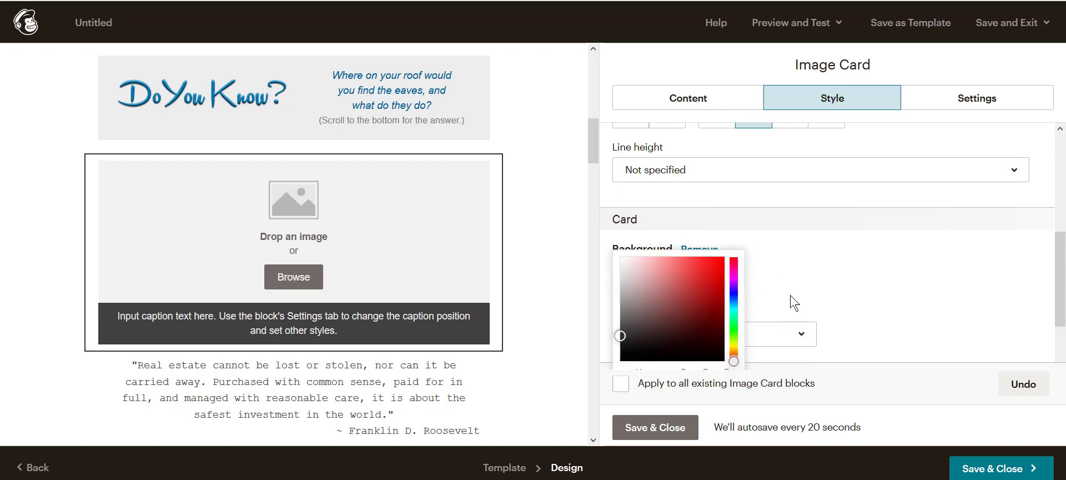
pyautogui.click(732, 340)
pyautogui.moveTo(709, 259); pyautogui.dragTo(714, 261)
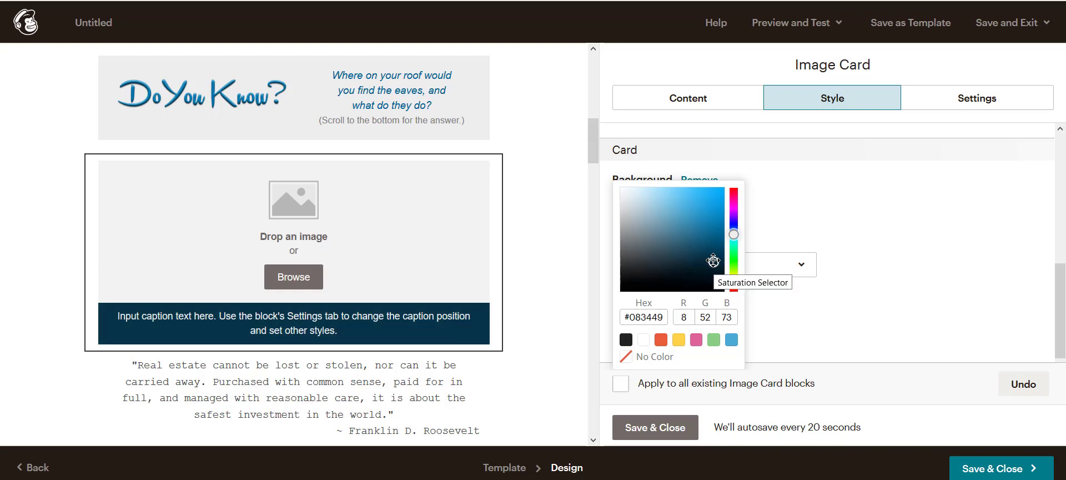
pyautogui.click(828, 234)
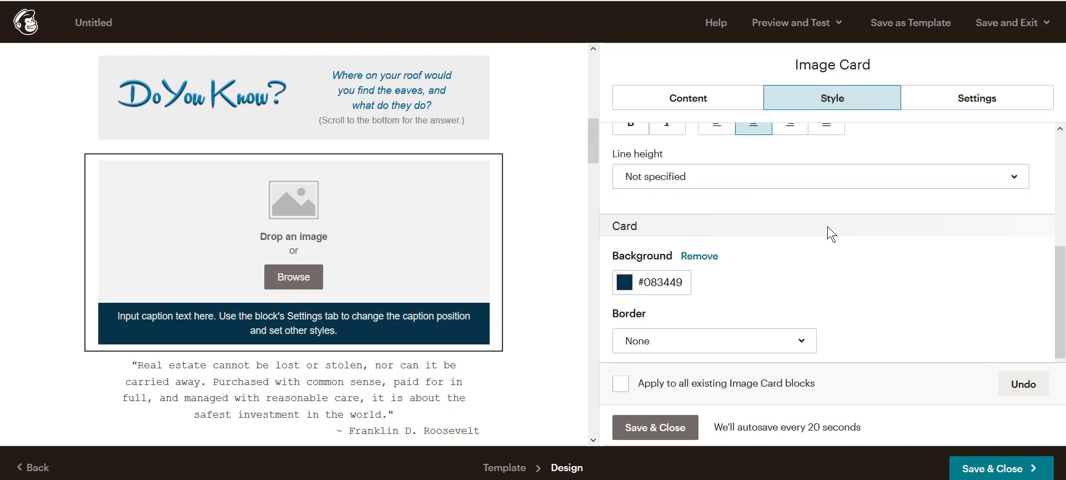
pyautogui.scroll(4, 855, 280)
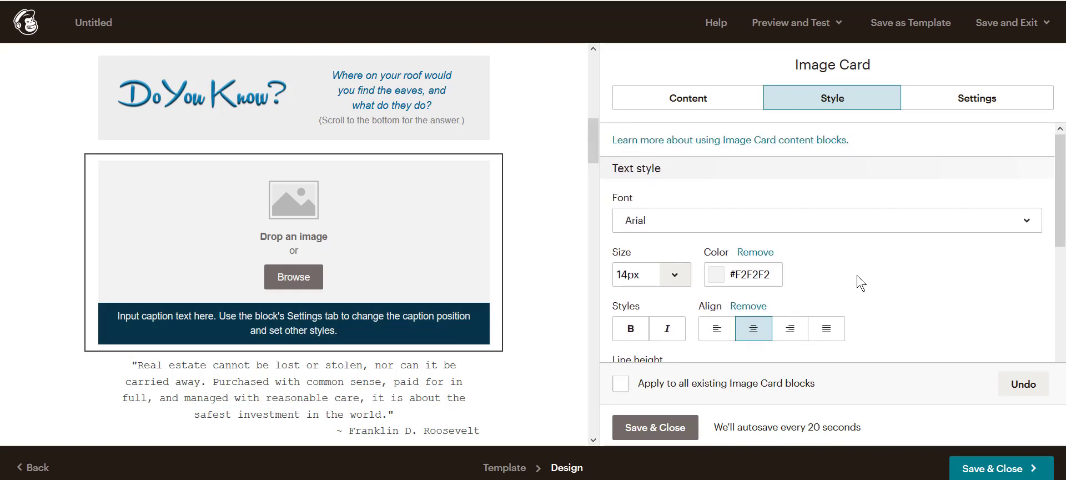
# Step: Replace the image card's caption with four lines: "New Listing", "$256,032", "3 bedrooms, 2 baths" and "Contact me for more info!"
pyautogui.click(690, 100)
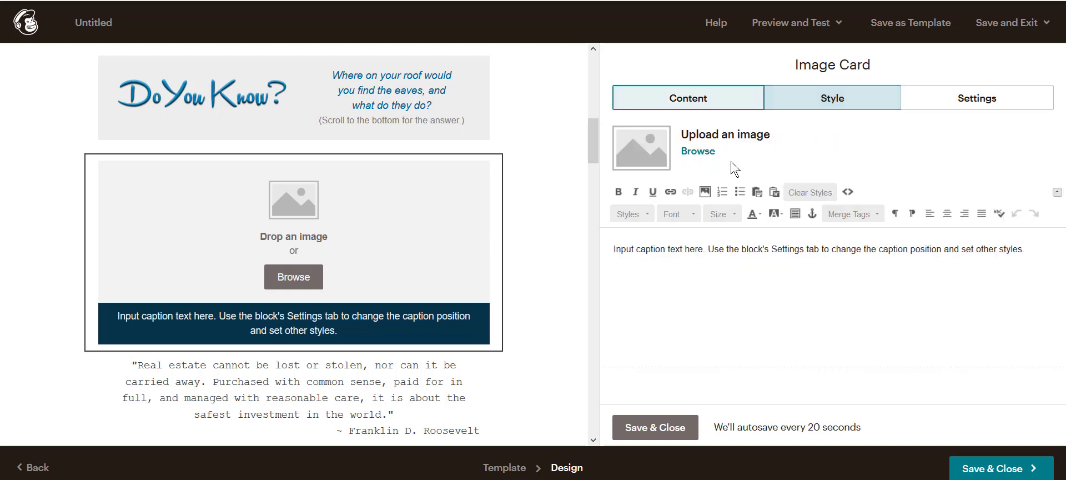
pyautogui.moveTo(1040, 254); pyautogui.dragTo(596, 261)
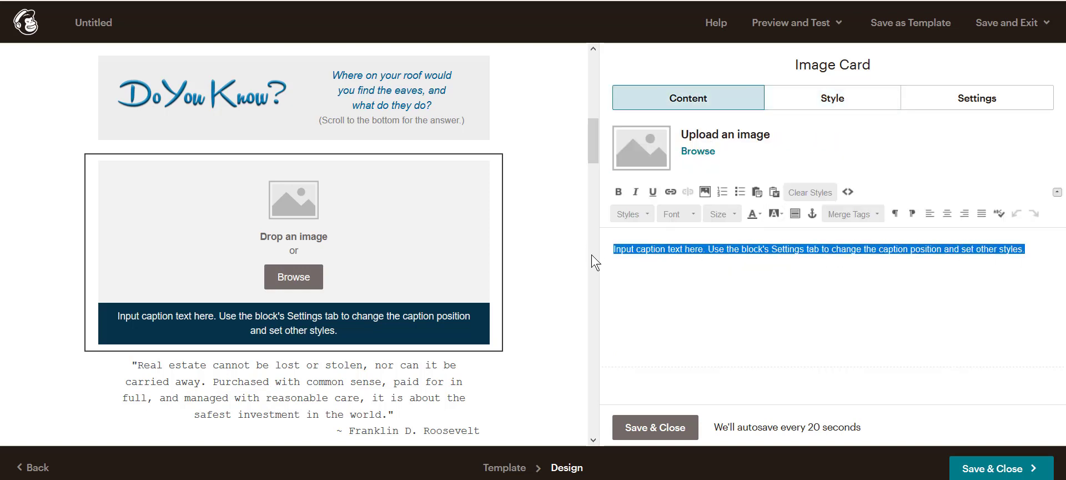
pyautogui.write('New Listing')
pyautogui.press('Return')
pyautogui.write('$256,032')
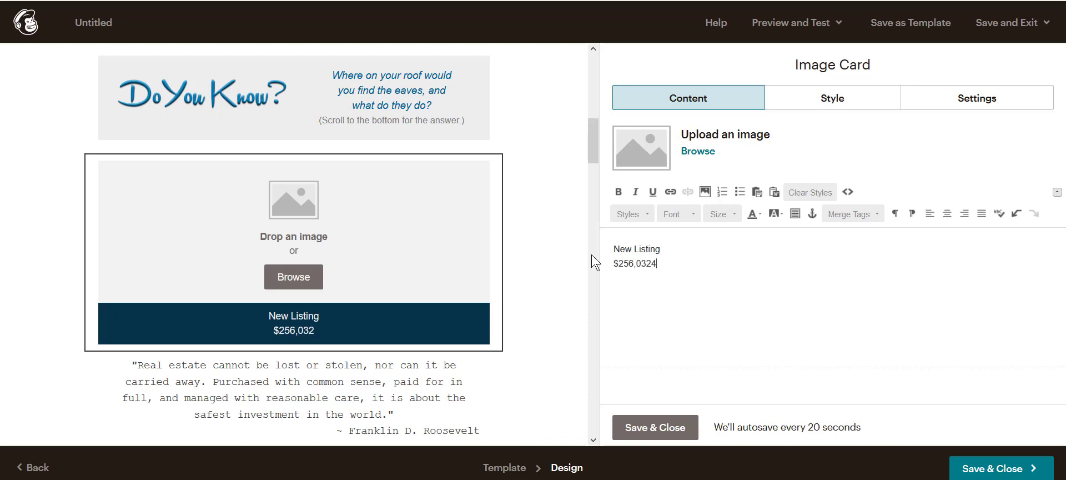
pyautogui.press('Return')
pyautogui.write('3 bedrooms, 2 baths')
pyautogui.press('Return')
pyautogui.write('Contact me for more info!')
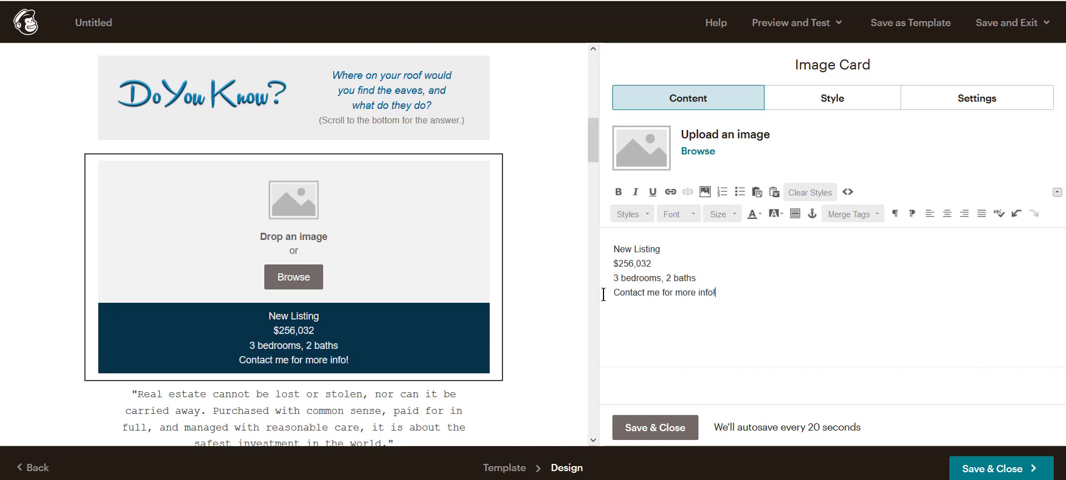
pyautogui.moveTo(604, 294); pyautogui.dragTo(719, 292)
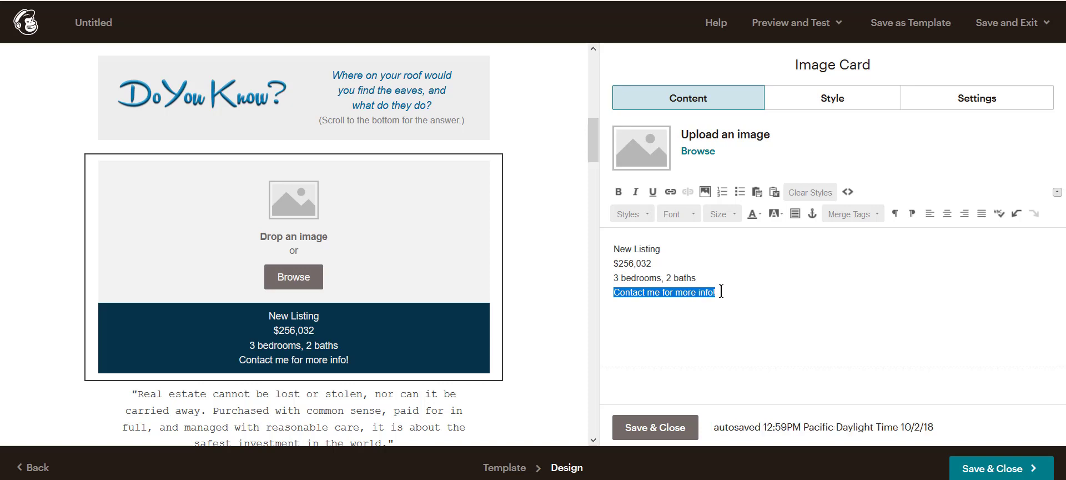
pyautogui.click(670, 195)
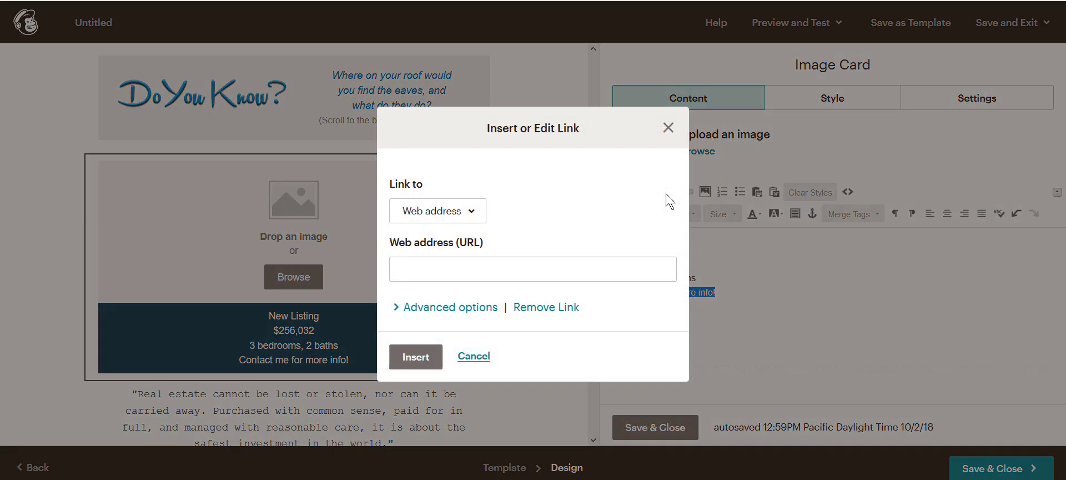
pyautogui.click(442, 265)
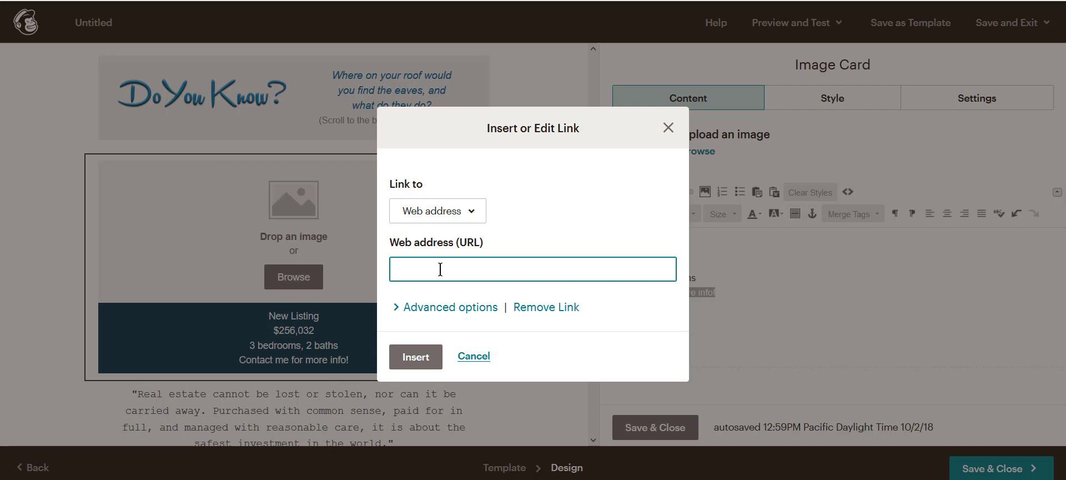
pyautogui.click(468, 214)
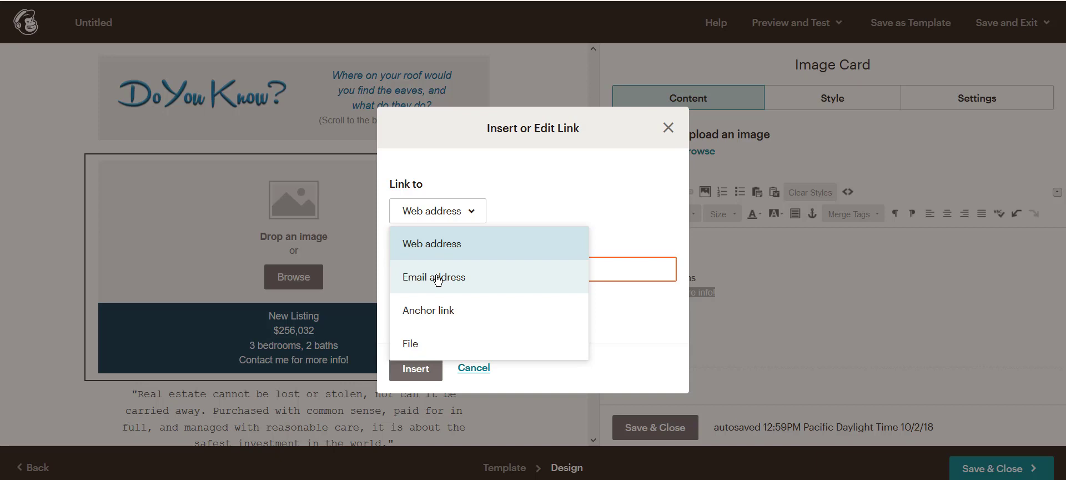
pyautogui.click(613, 268)
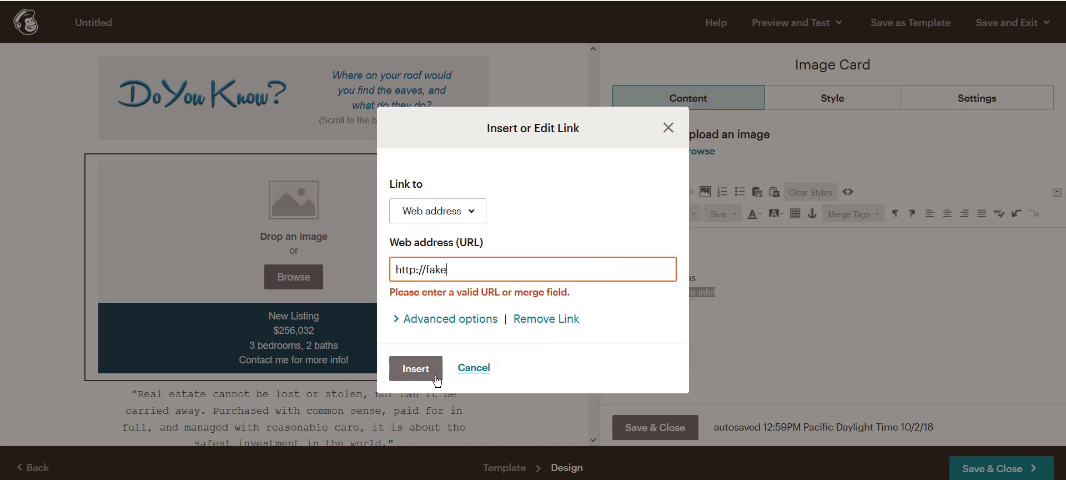
pyautogui.click(415, 368)
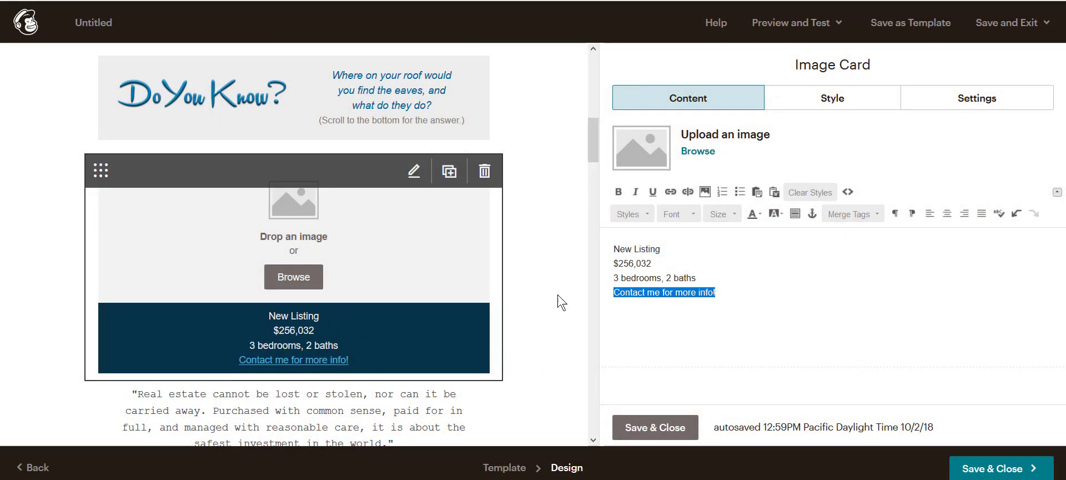
# Step: Insert the house photo "wildwood to delete.PNG" from the stored files as the image card's picture
pyautogui.click(699, 152)
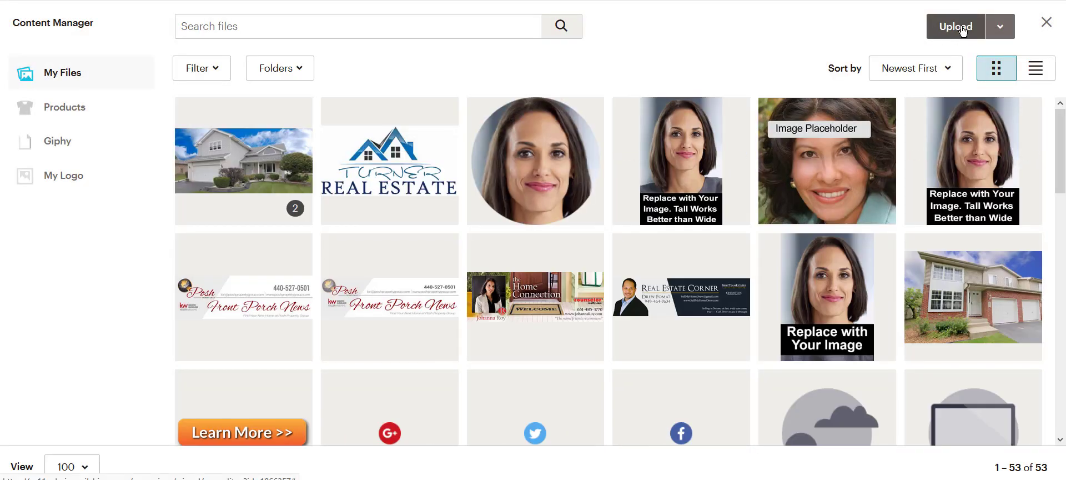
pyautogui.click(266, 171)
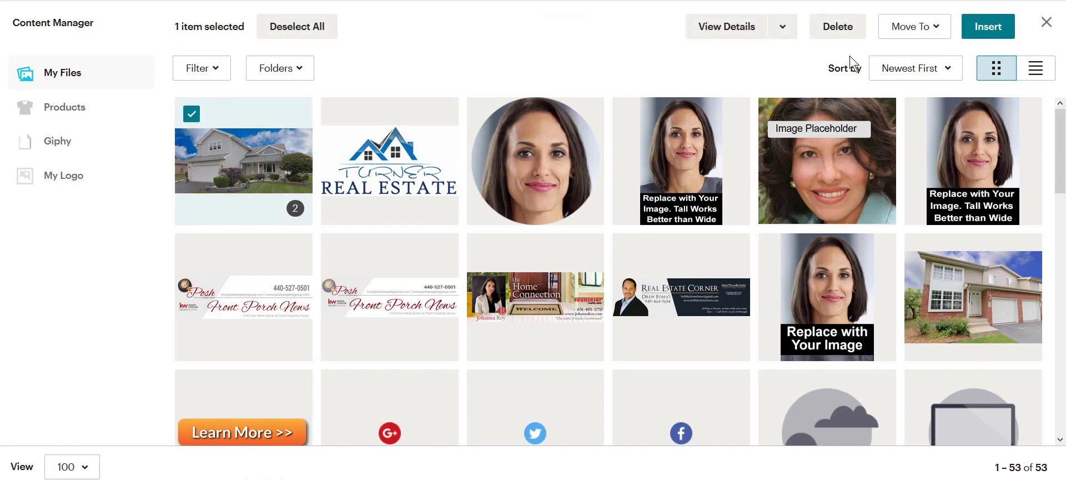
pyautogui.click(988, 28)
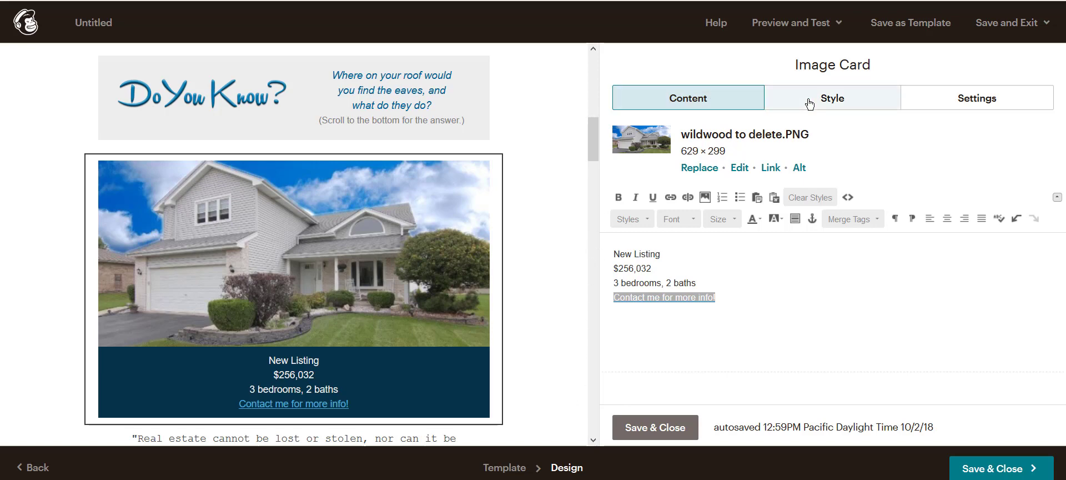
# Step: Try the image card's caption position at Top, and set it to Left
pyautogui.click(949, 104)
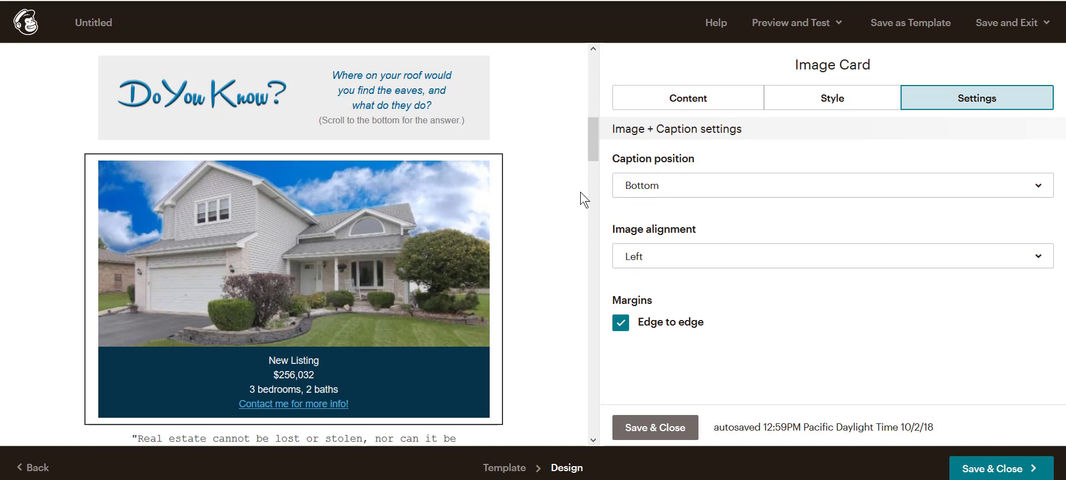
pyautogui.click(691, 193)
pyautogui.click(691, 259)
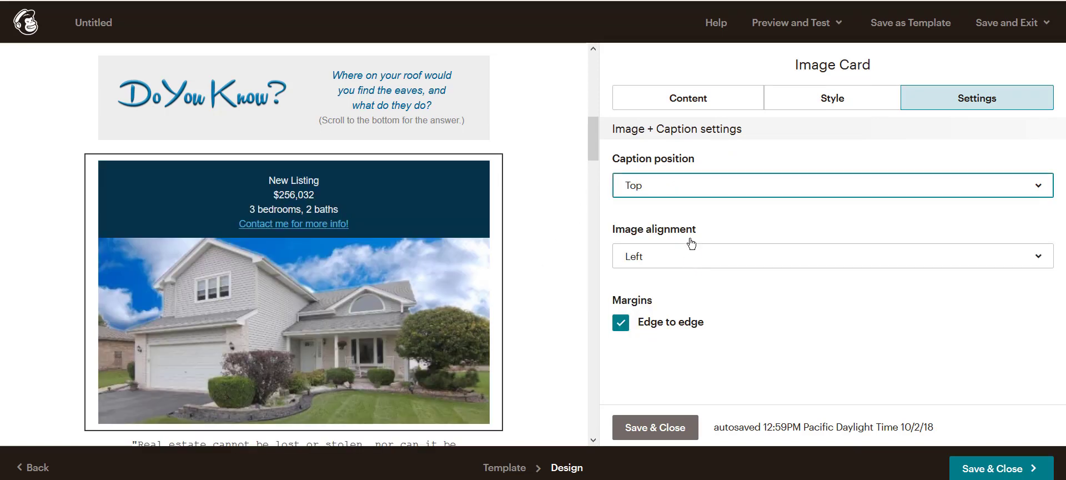
pyautogui.click(701, 185)
pyautogui.click(686, 222)
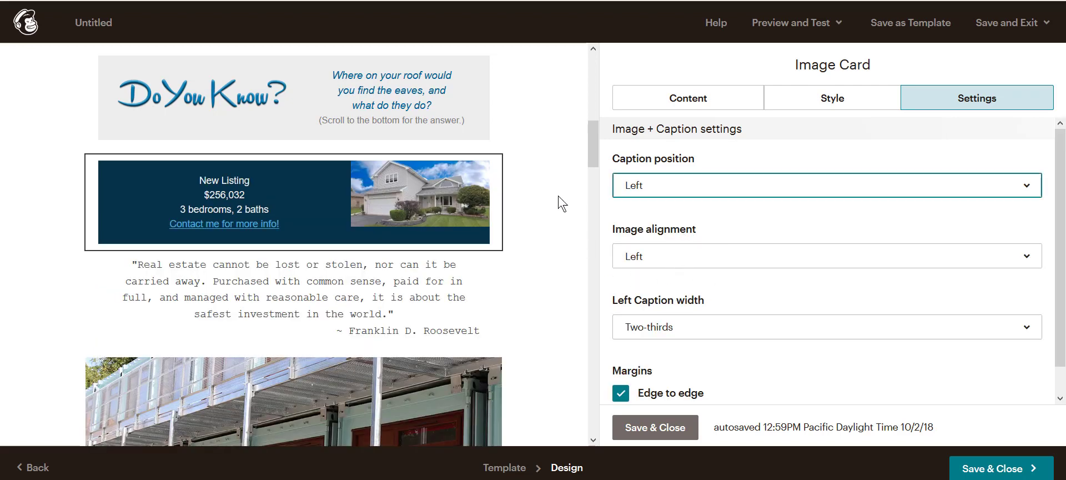
pyautogui.moveTo(592, 145); pyautogui.dragTo(592, 152)
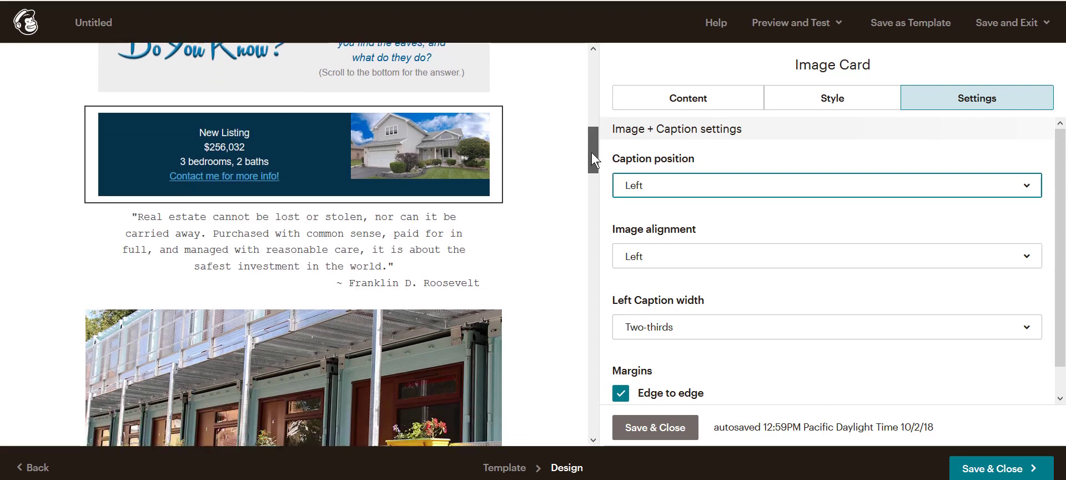
# Step: Set the image card's caption width to Half, and try the image without edge-to-edge margins before restoring that option
pyautogui.click(699, 329)
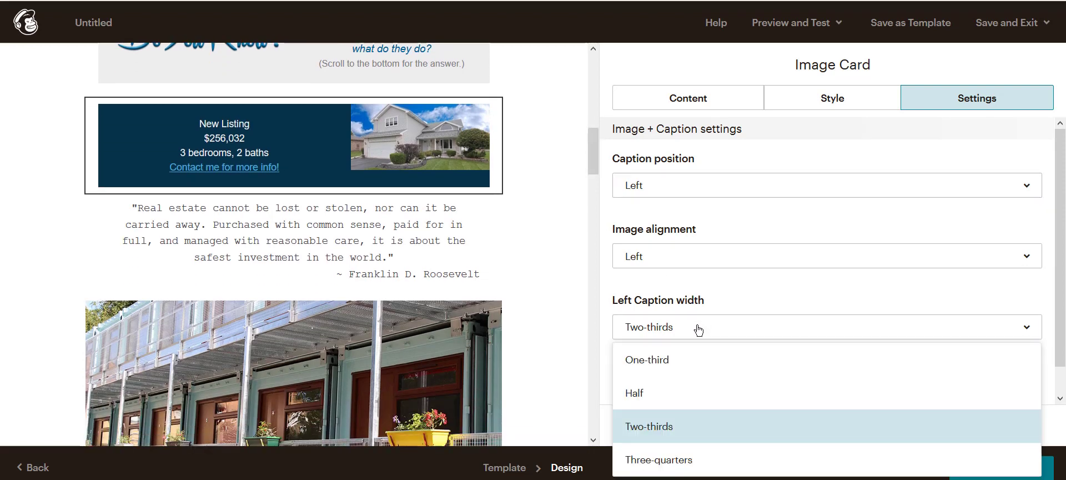
pyautogui.click(687, 396)
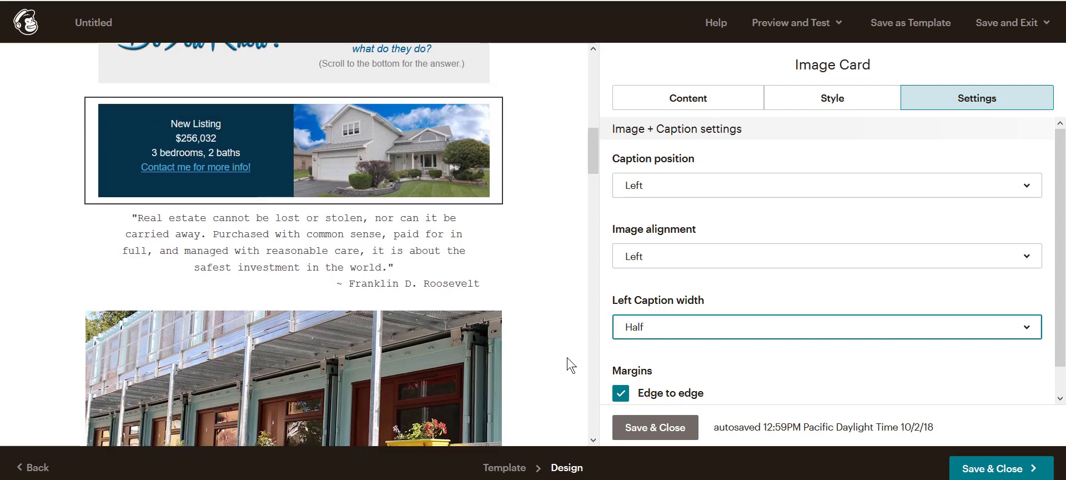
pyautogui.click(622, 394)
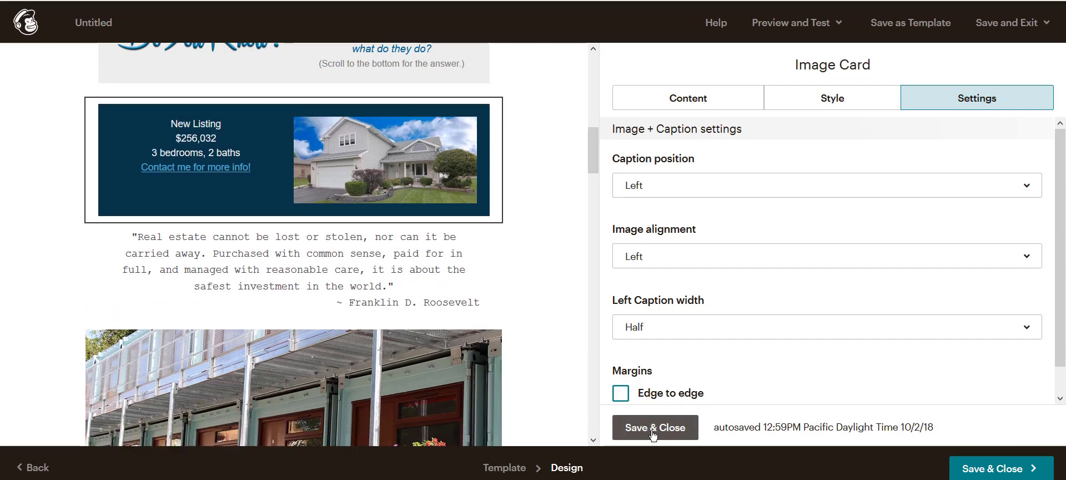
pyautogui.click(619, 396)
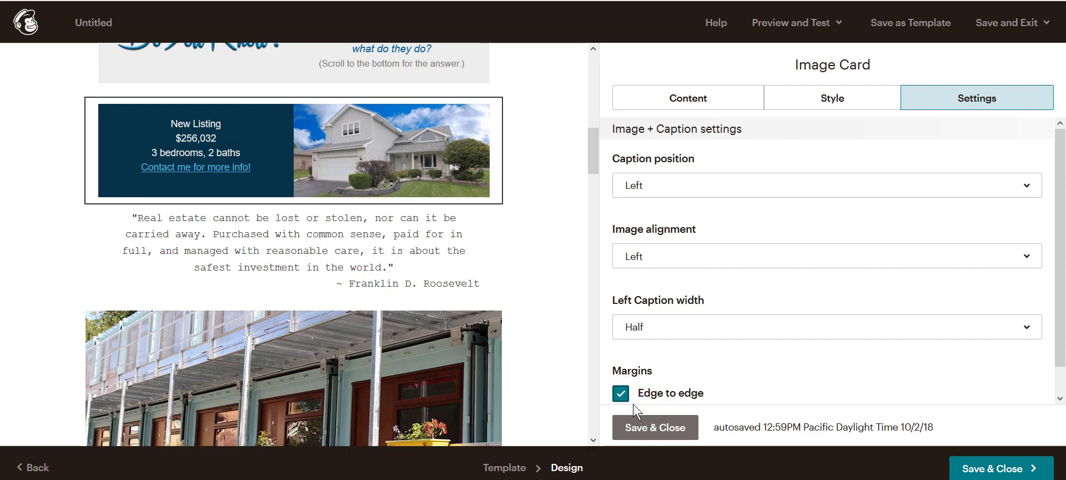
# Step: Make the caption line "New Listing" bold with a font size of 24
pyautogui.click(679, 102)
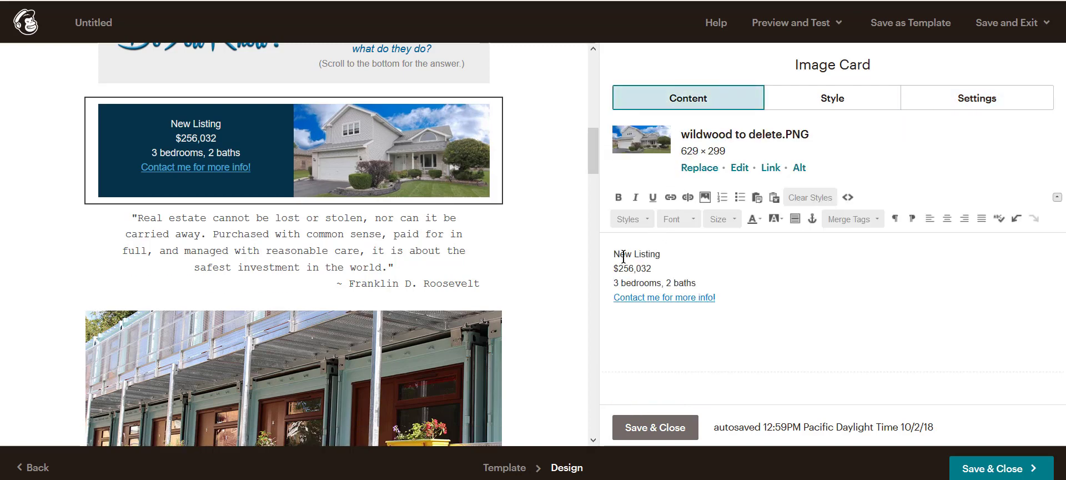
pyautogui.moveTo(611, 255); pyautogui.dragTo(675, 253)
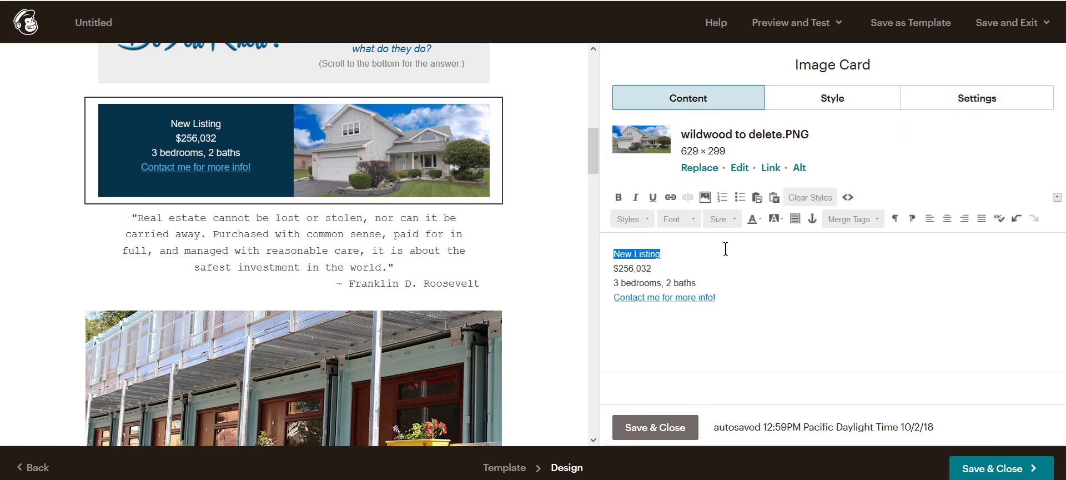
pyautogui.click(618, 197)
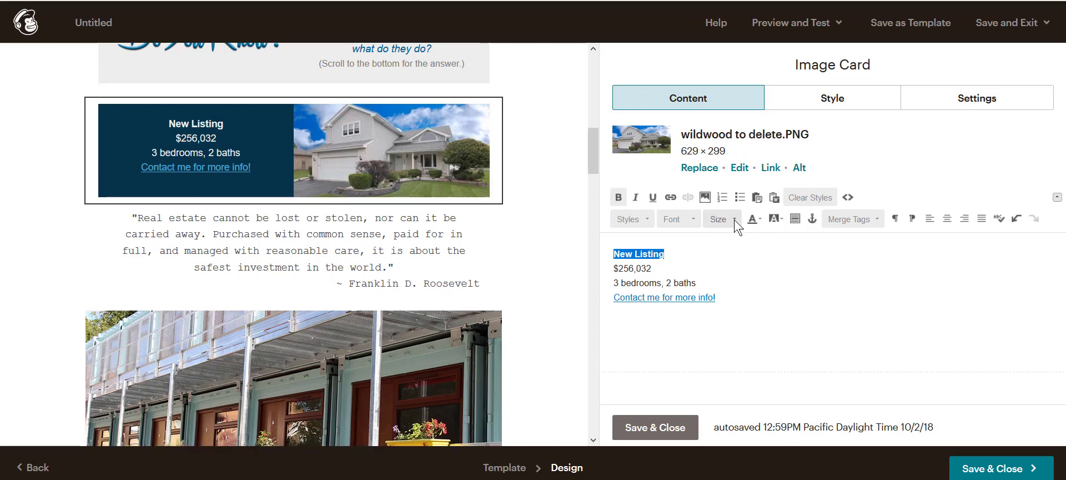
pyautogui.click(735, 219)
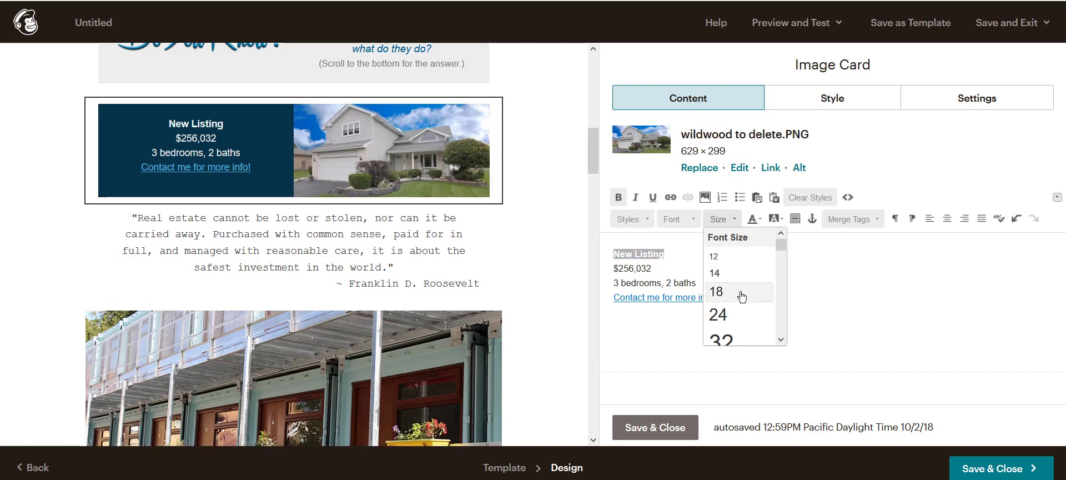
pyautogui.click(739, 316)
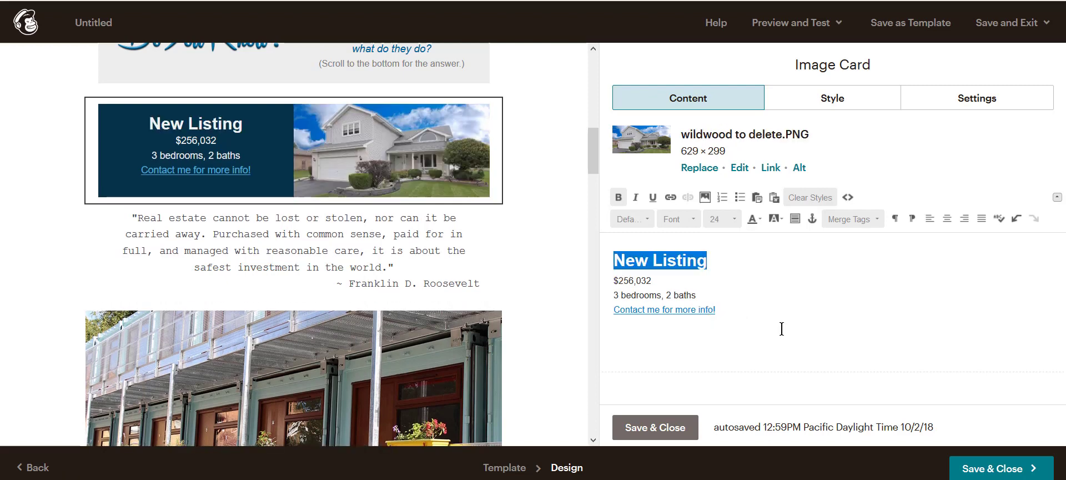
# Step: Make the price line "$256,032" bold at font size 18, and save and close the image card
pyautogui.moveTo(679, 285); pyautogui.dragTo(610, 280)
pyautogui.click(618, 198)
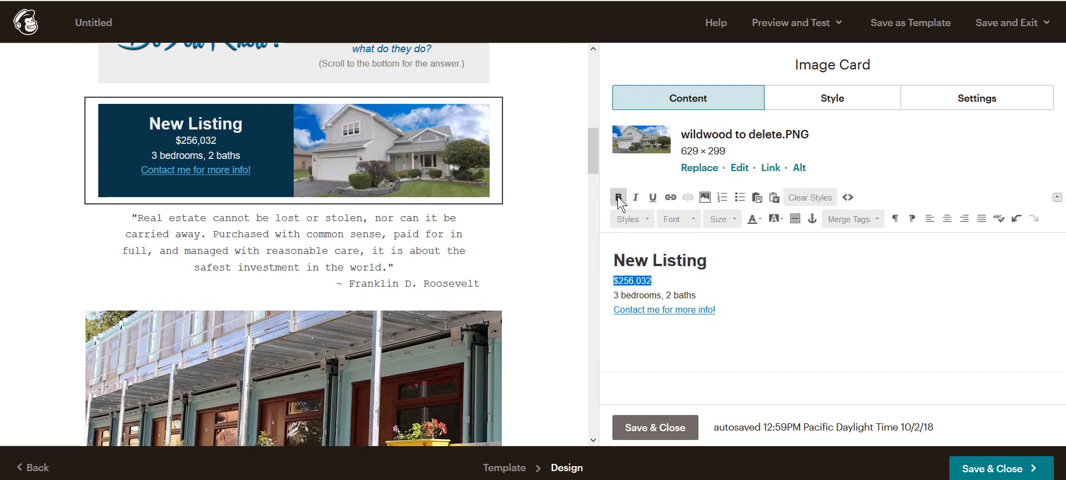
pyautogui.click(722, 220)
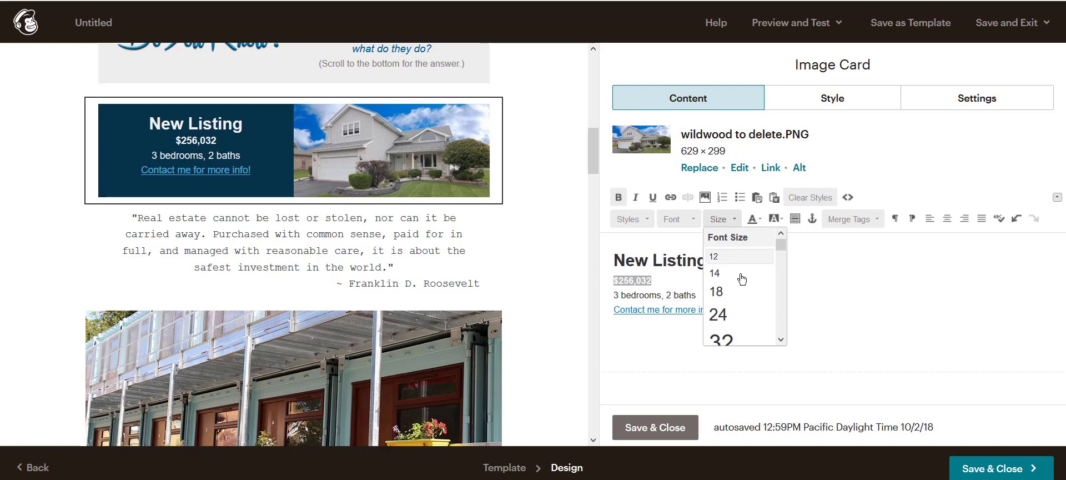
pyautogui.click(742, 291)
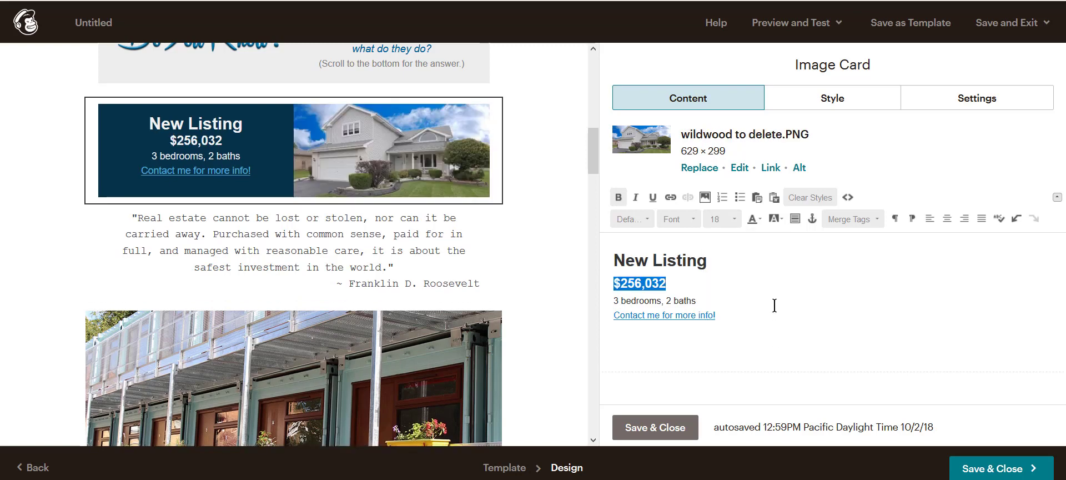
pyautogui.click(663, 428)
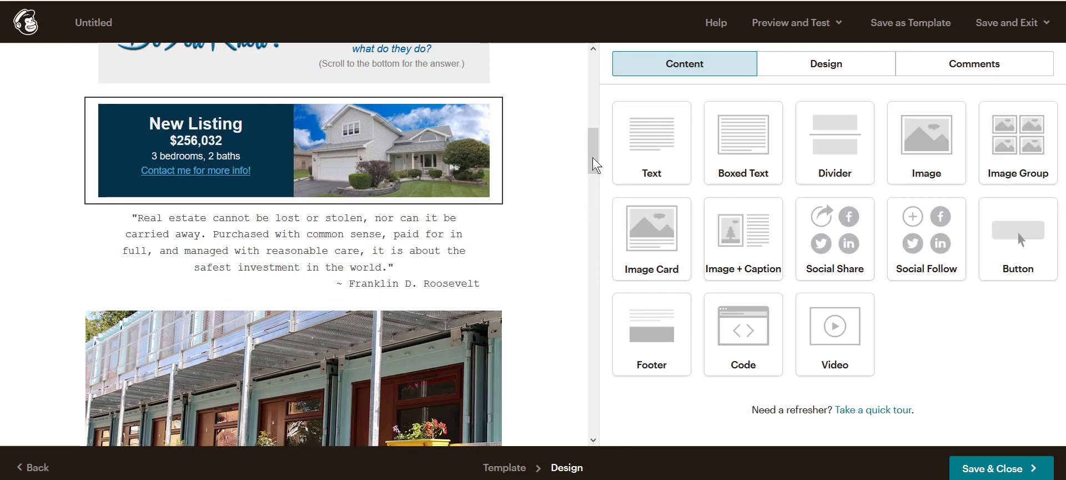
# Step: Preview the newsletter in desktop and mobile views, examine how the listing card is laid out, and return to the design
pyautogui.moveTo(593, 165); pyautogui.dragTo(593, 146)
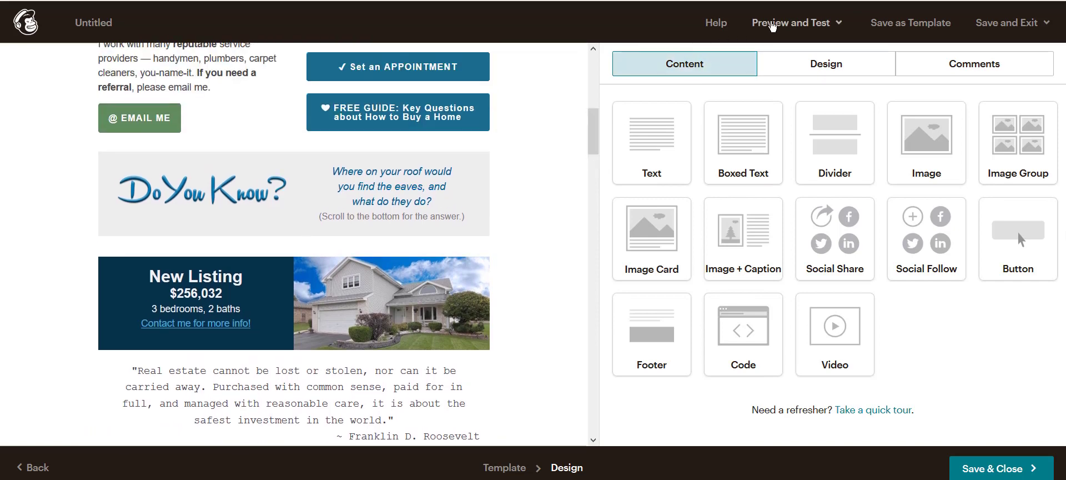
pyautogui.click(772, 25)
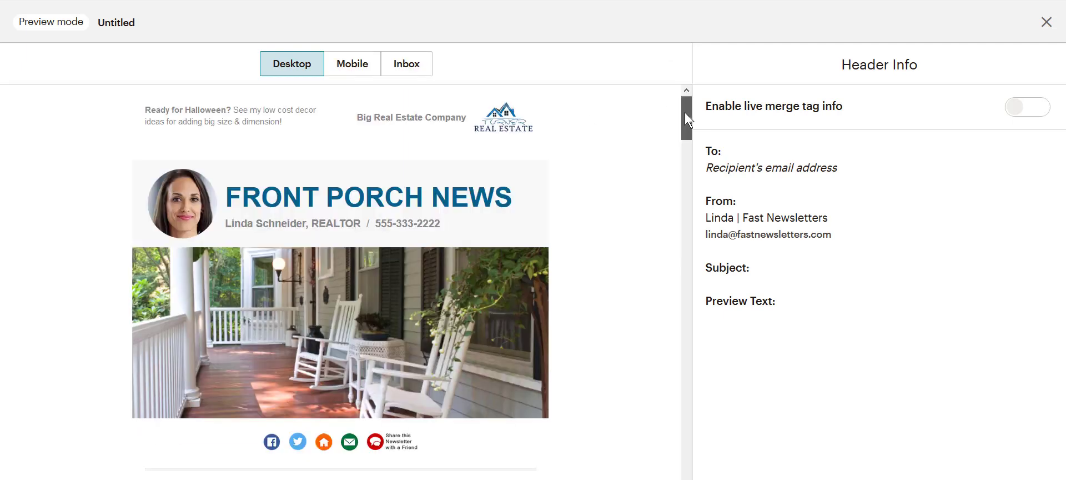
pyautogui.moveTo(686, 114); pyautogui.dragTo(686, 165)
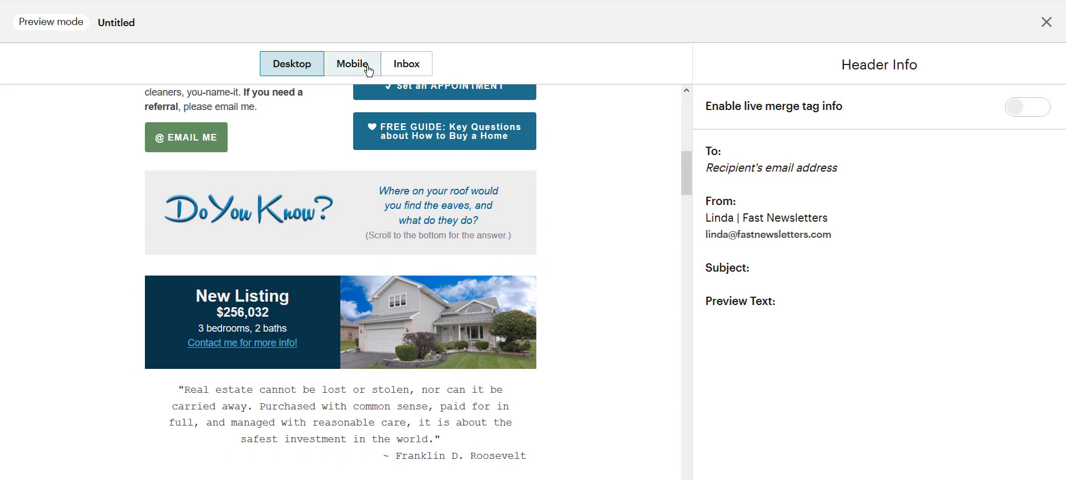
pyautogui.click(368, 69)
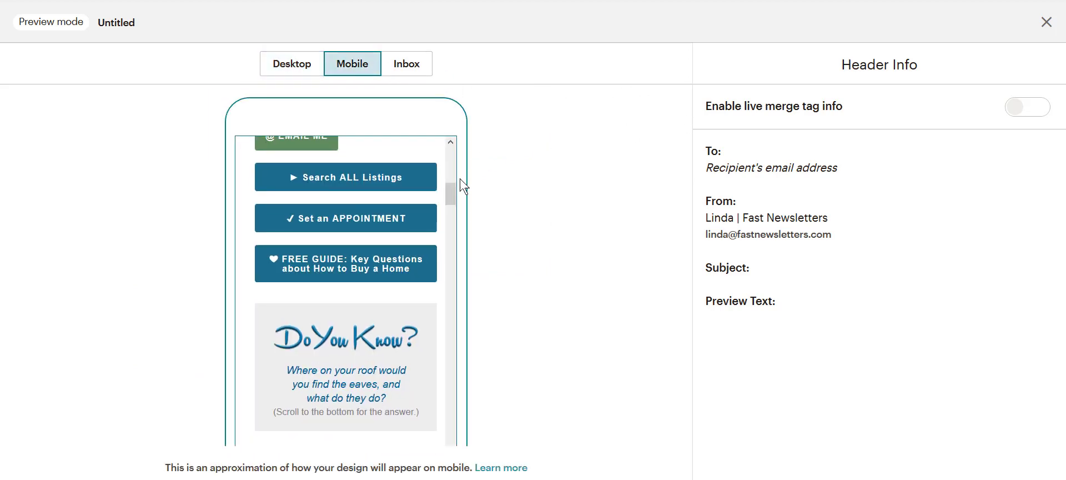
pyautogui.moveTo(452, 191); pyautogui.dragTo(450, 210)
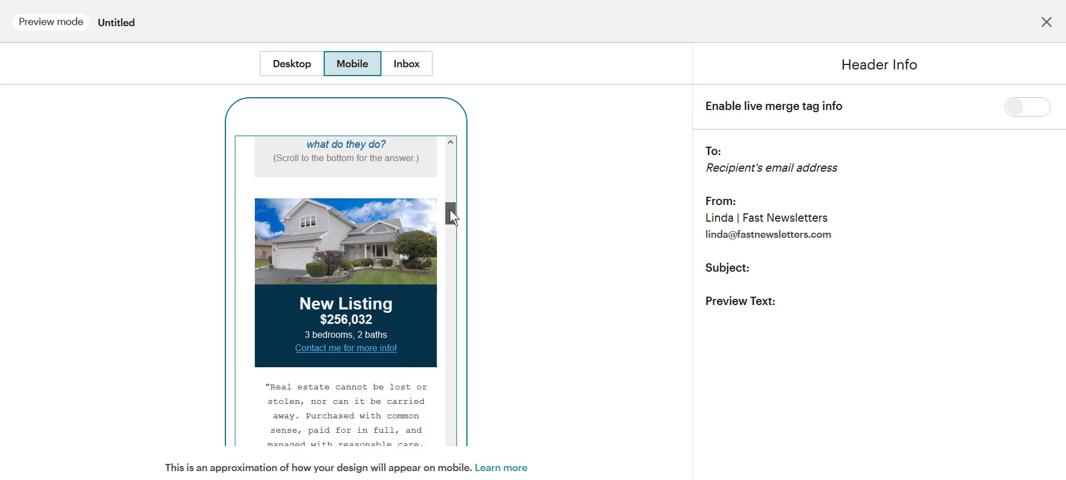
pyautogui.scroll(1, 451, 210)
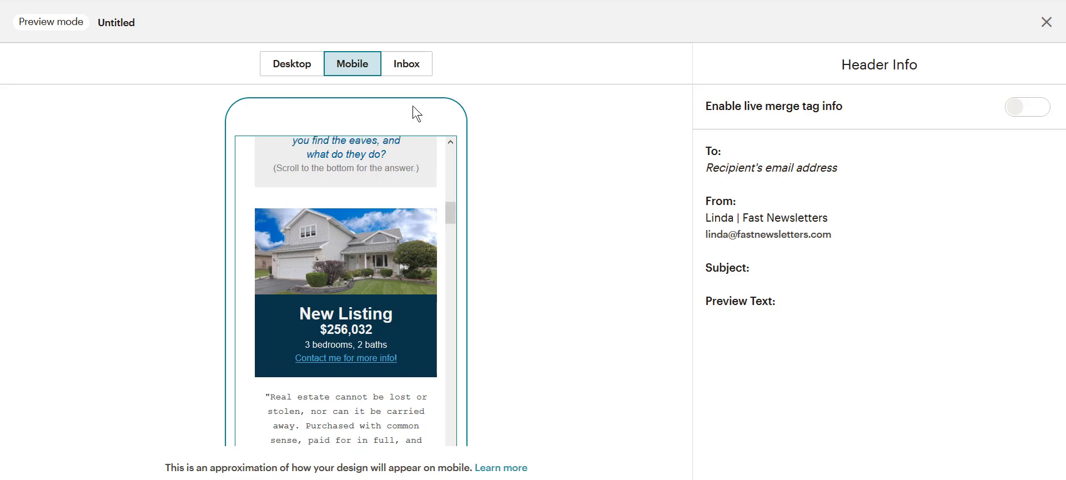
pyautogui.click(281, 64)
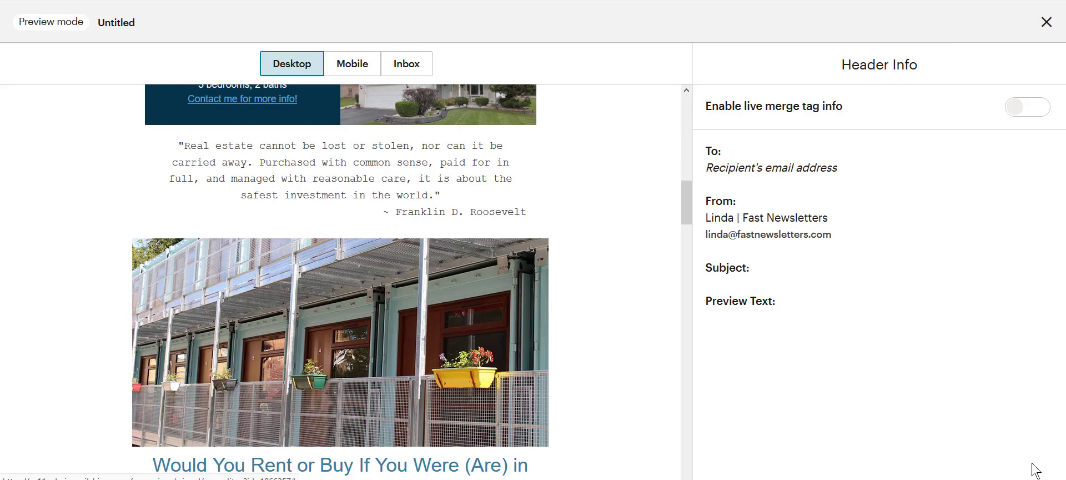
pyautogui.click(1047, 22)
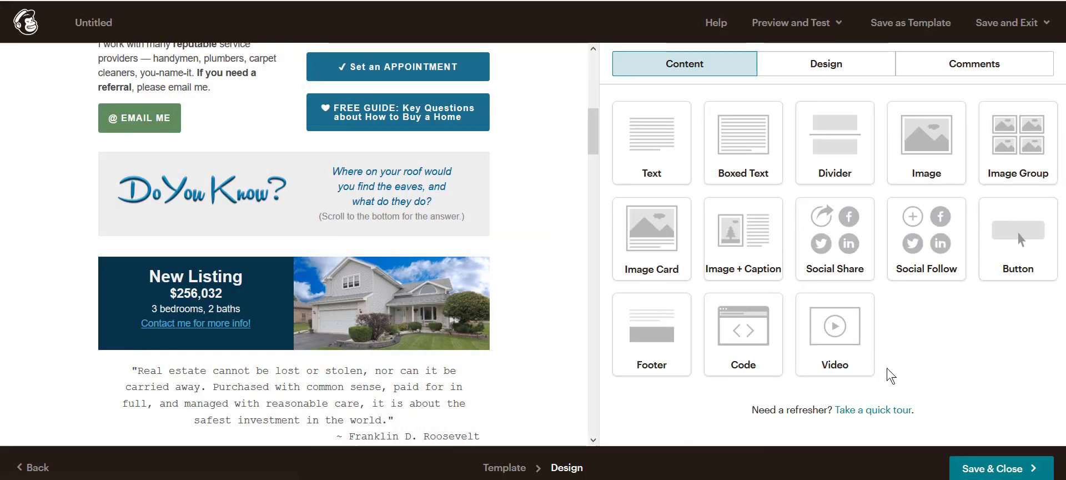